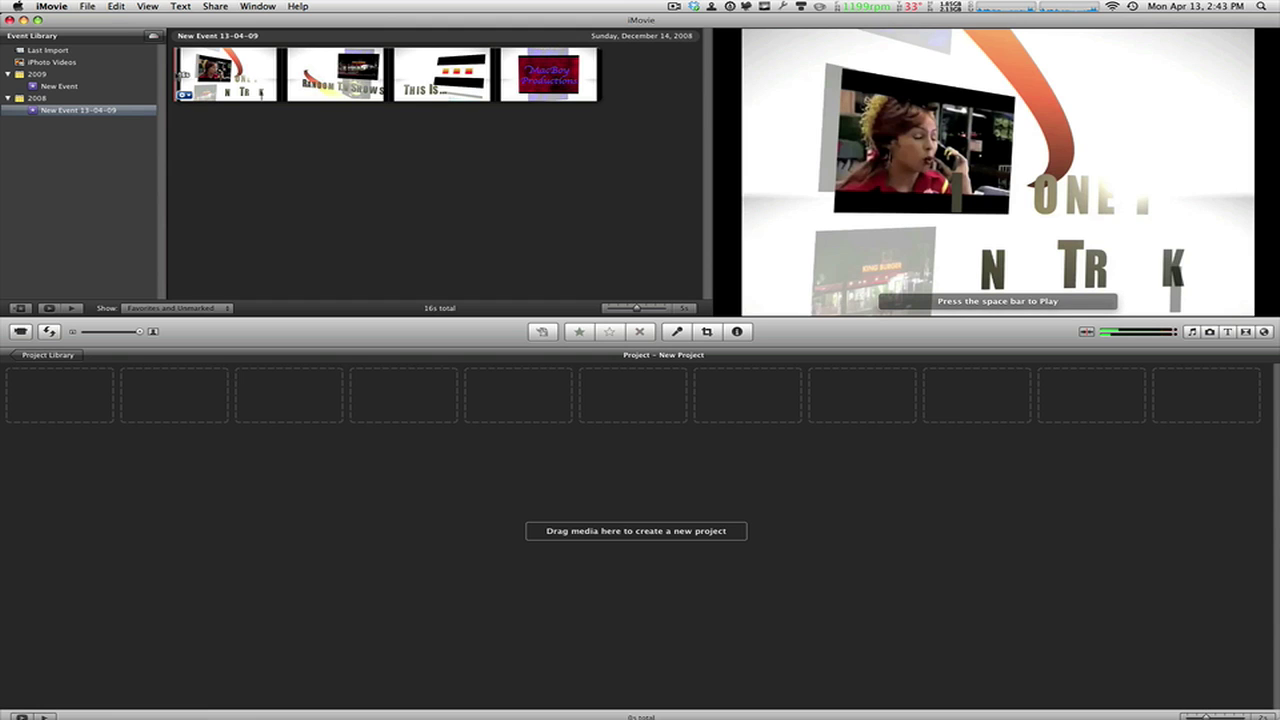
Add the 12.8-second intro clip to the project, raise the volume, and play it back.
{"action": "mouse_move", "coordinate": [182, 75]}
{"action": "left_mouse_down"}
{"action": "mouse_move", "coordinate": [497, 78]}
{"action": "mouse_move", "coordinate": [322, 440]}
{"action": "left_mouse_up"}
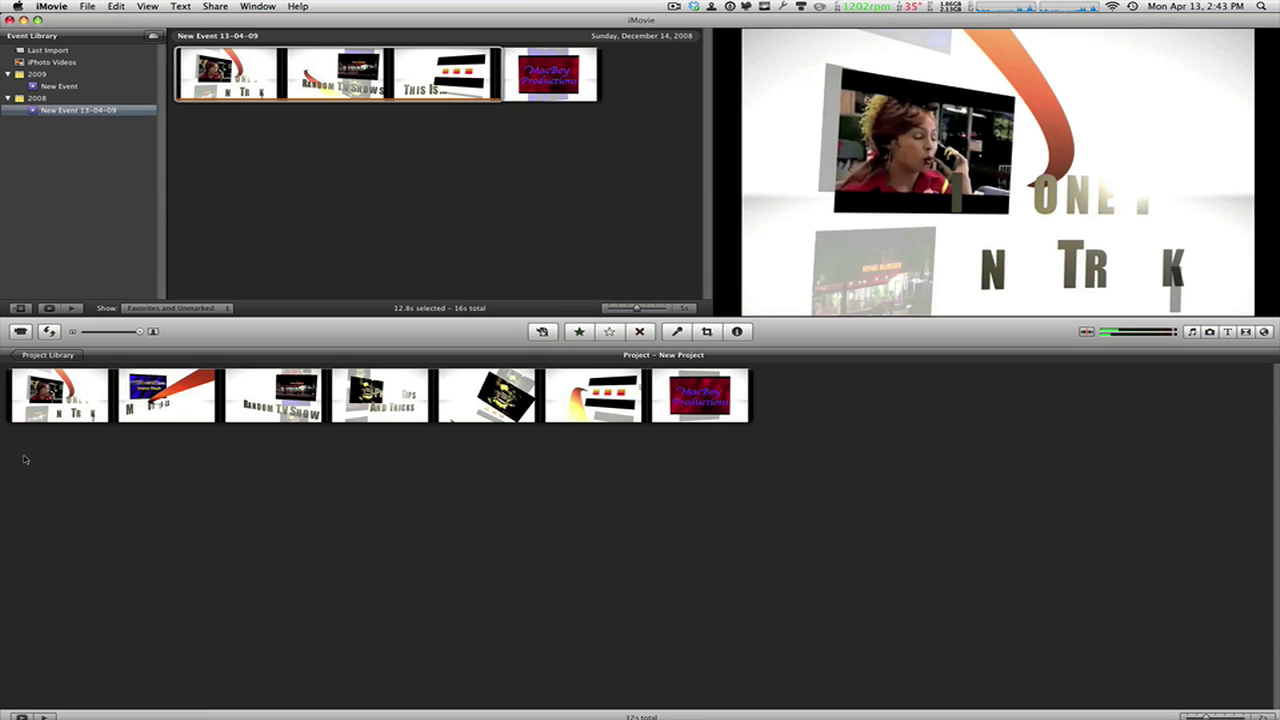
{"action": "key", "text": "XF86AudioRaiseVolume"}
{"action": "key", "text": "XF86AudioRaiseVolume"}
{"action": "key", "text": "XF86AudioRaiseVolume"}
{"action": "key", "text": "XF86AudioRaiseVolume"}
{"action": "key", "text": "XF86AudioRaiseVolume"}
{"action": "key", "text": "XF86AudioRaiseVolume"}
{"action": "key", "text": "XF86AudioRaiseVolume"}
{"action": "key", "text": "XF86AudioRaiseVolume"}
{"action": "key", "text": "XF86AudioRaiseVolume"}
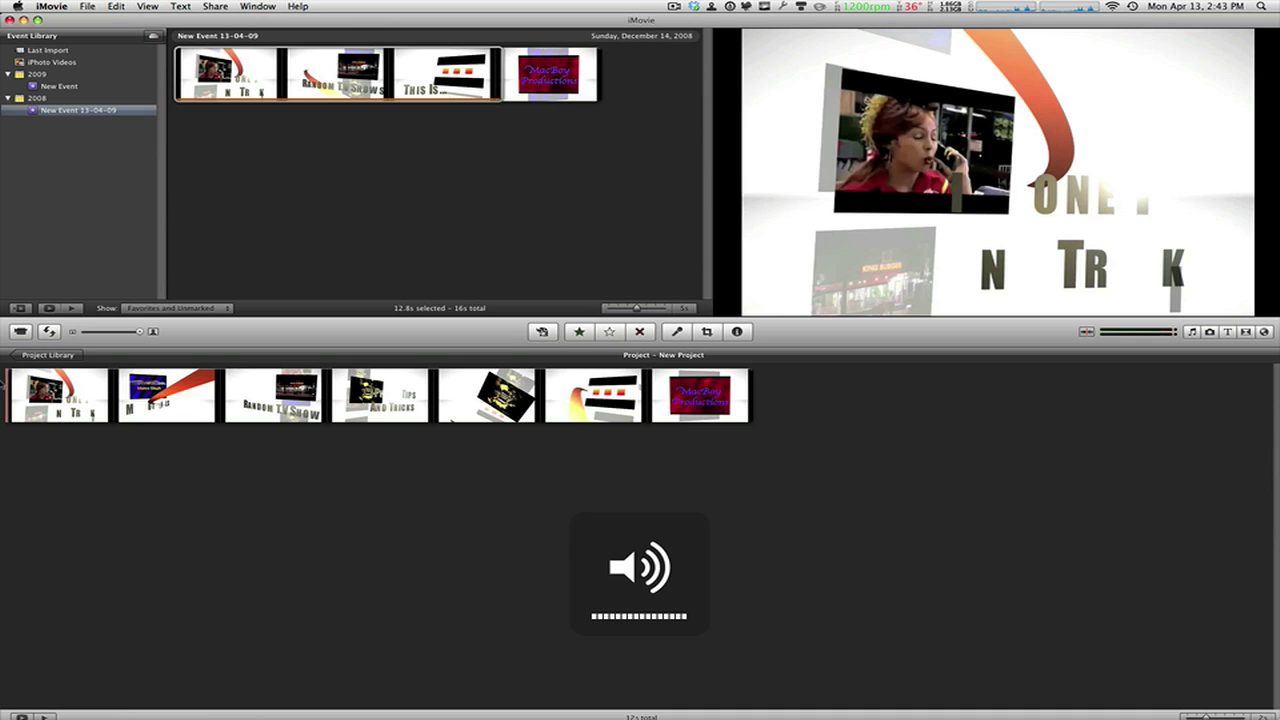
{"action": "key", "text": "space"}
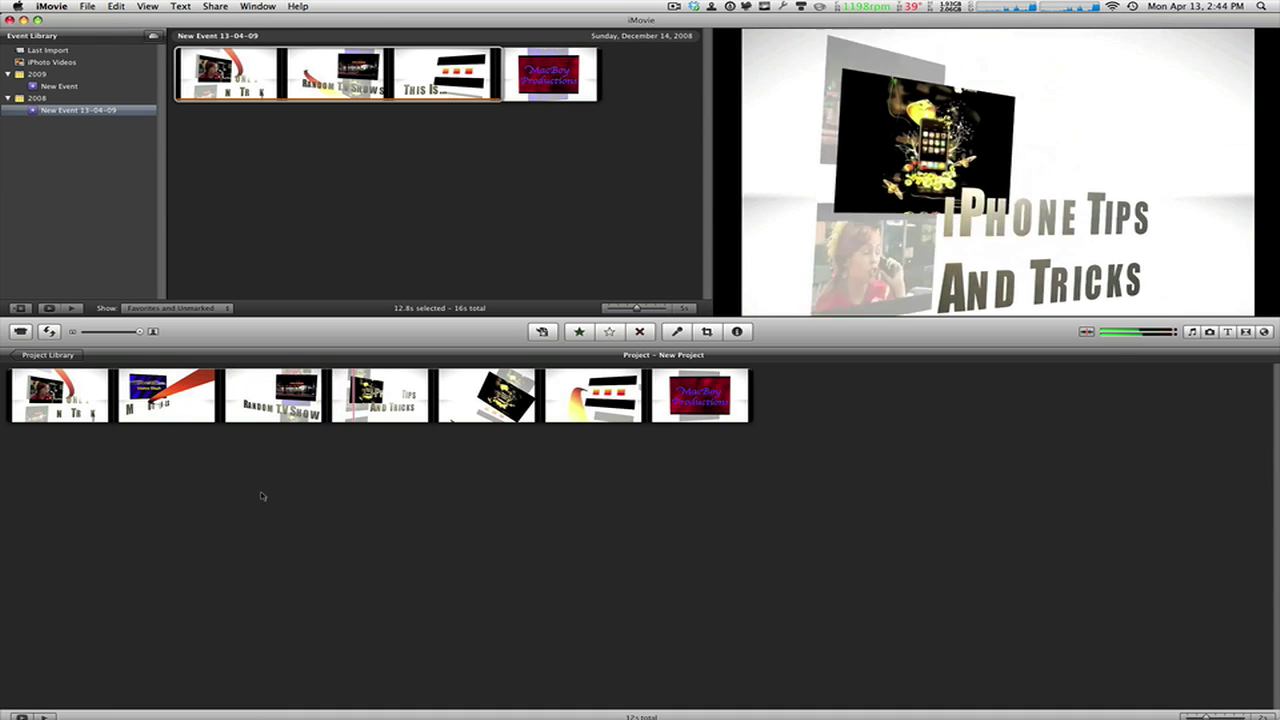
Lower the system volume and select the intro clip in the project.
{"action": "key", "text": "XF86AudioLowerVolume"}
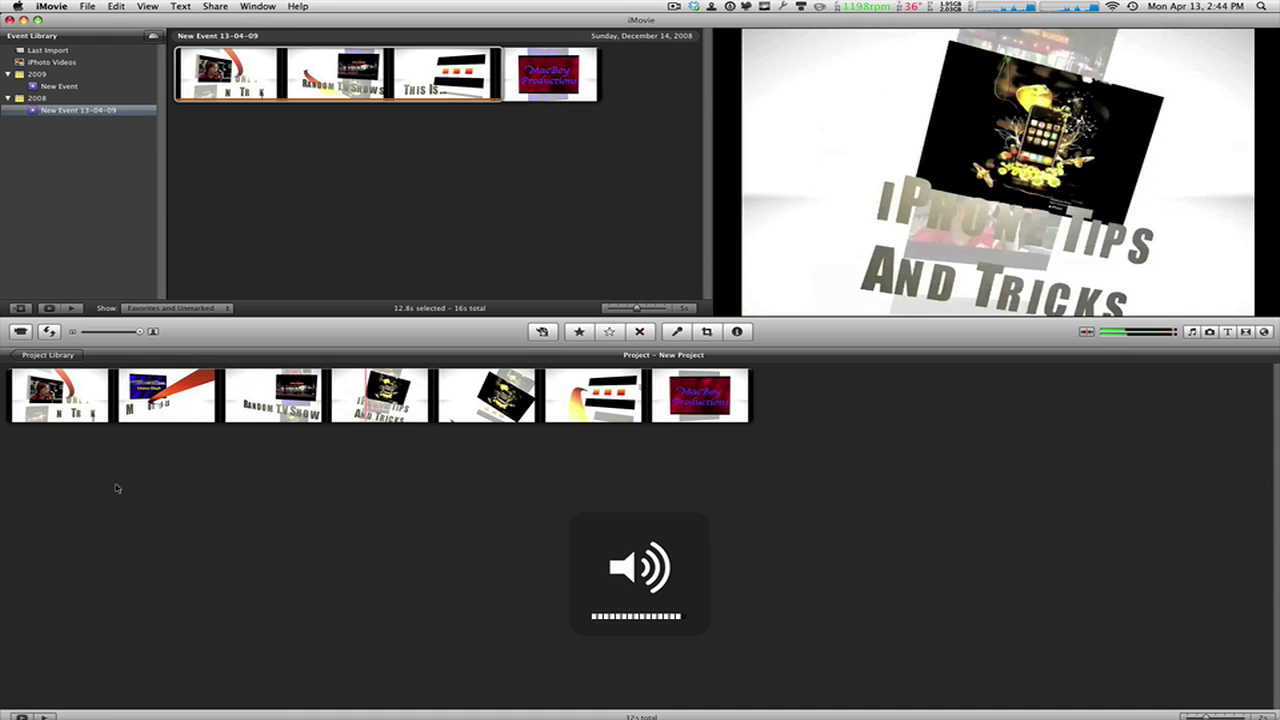
{"action": "key", "text": "XF86AudioLowerVolume"}
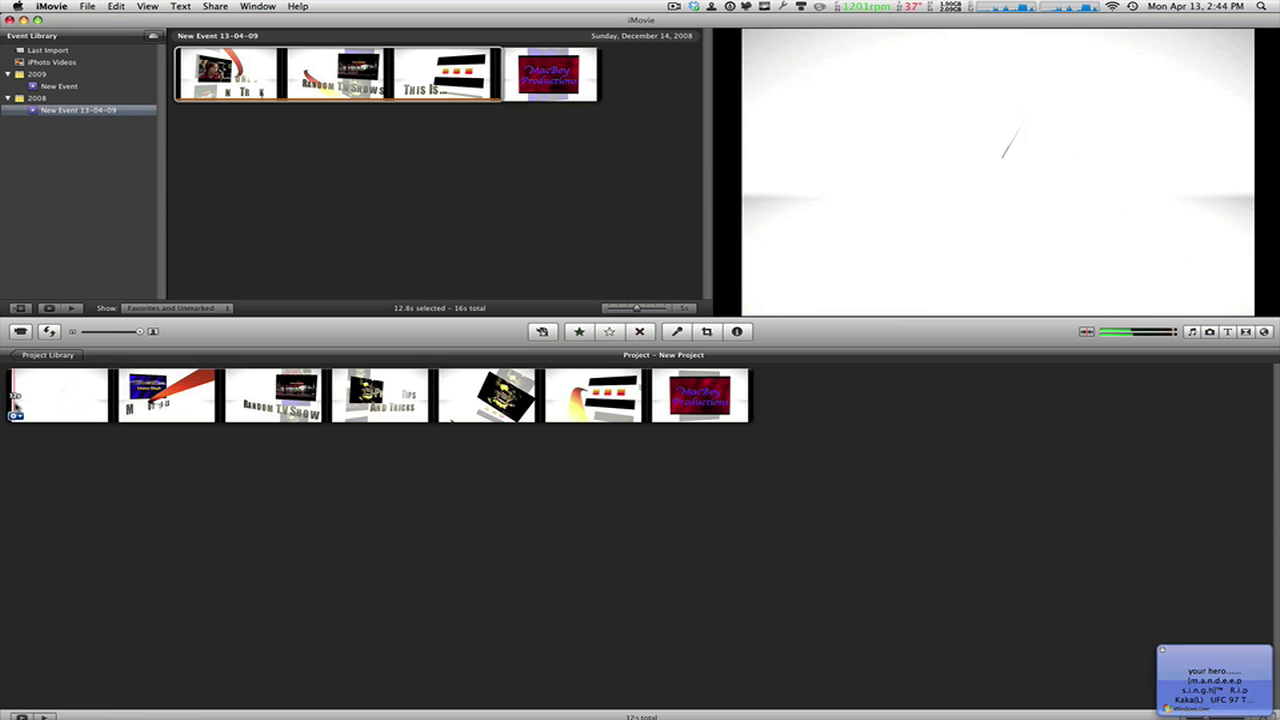
{"action": "key", "text": "super+a"}
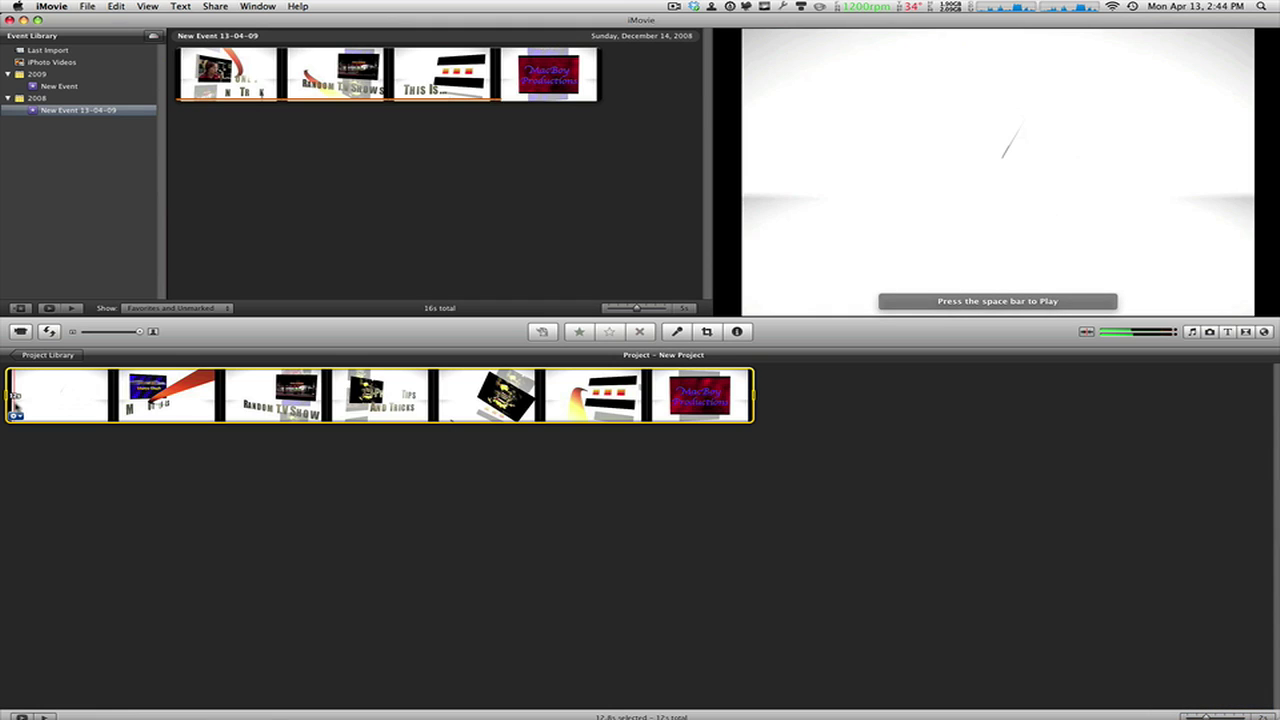
Open the Video Adjustments inspector and move it clear of the Event Library.
{"action": "key", "text": "i"}
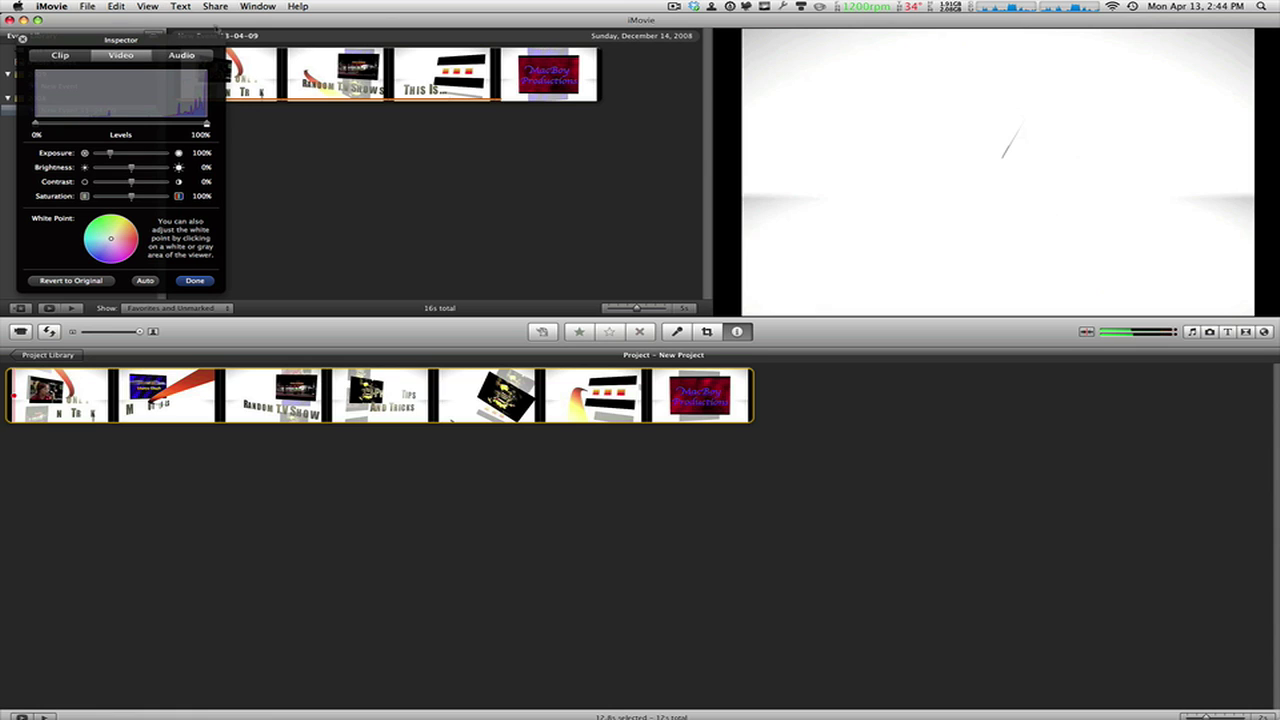
{"action": "left_click", "coordinate": [22, 38]}
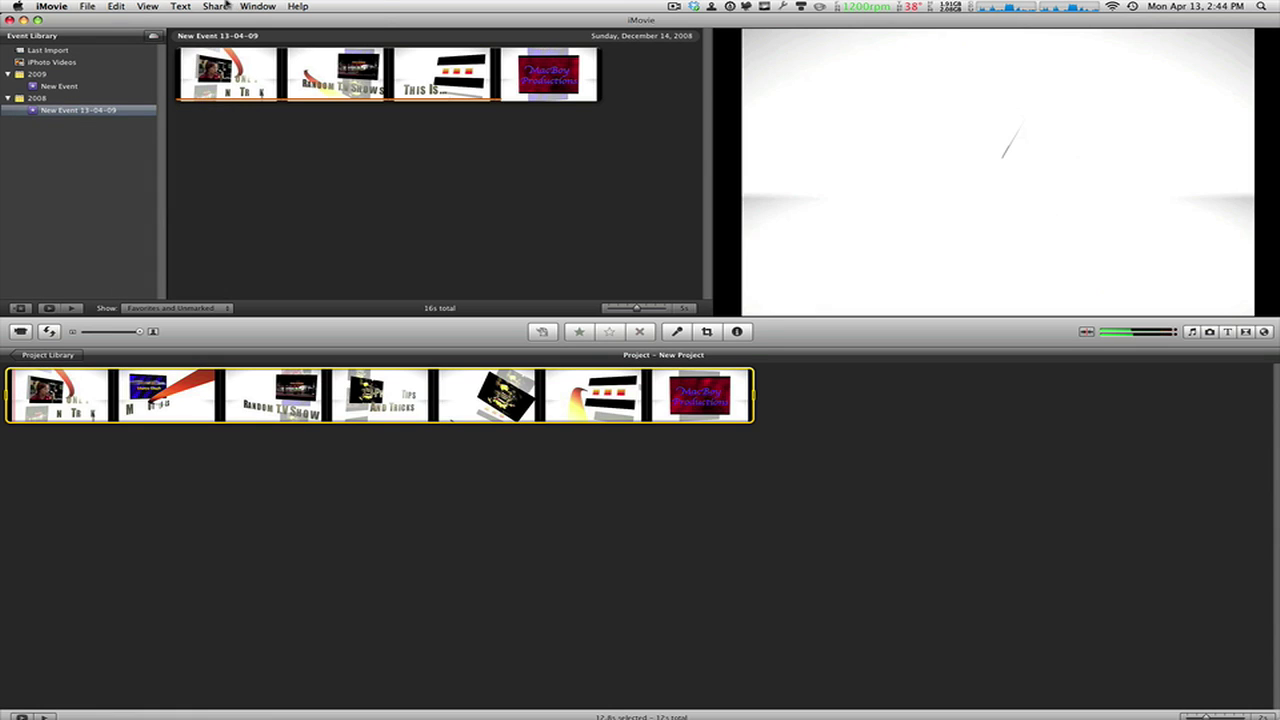
{"action": "left_click", "coordinate": [222, 6]}
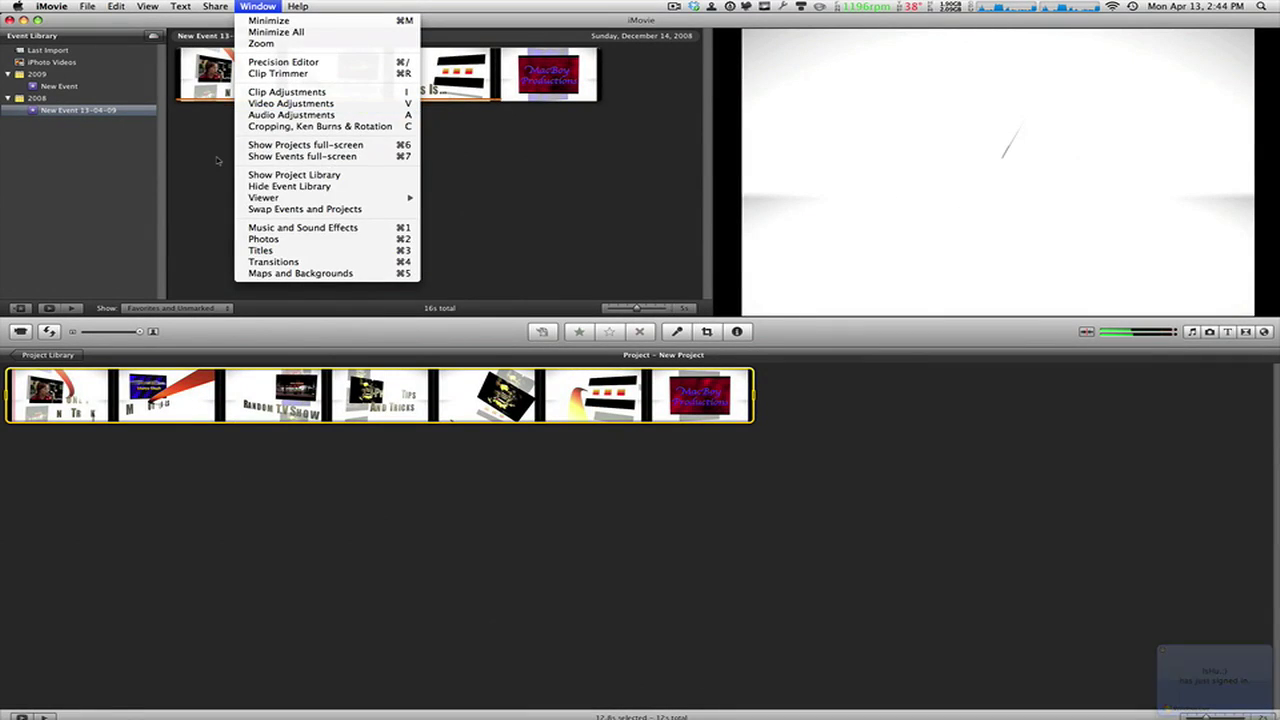
{"action": "left_click", "coordinate": [360, 104]}
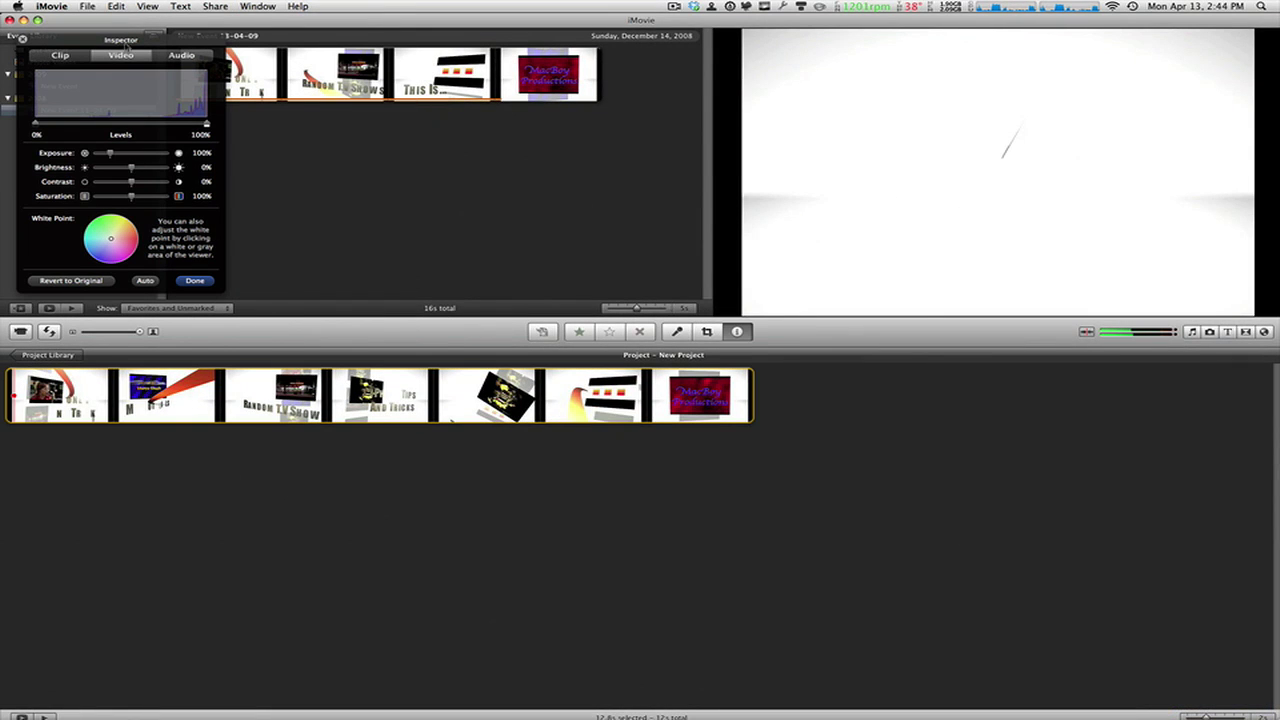
{"action": "left_click_drag", "start_coordinate": [127, 45], "coordinate": [216, 53]}
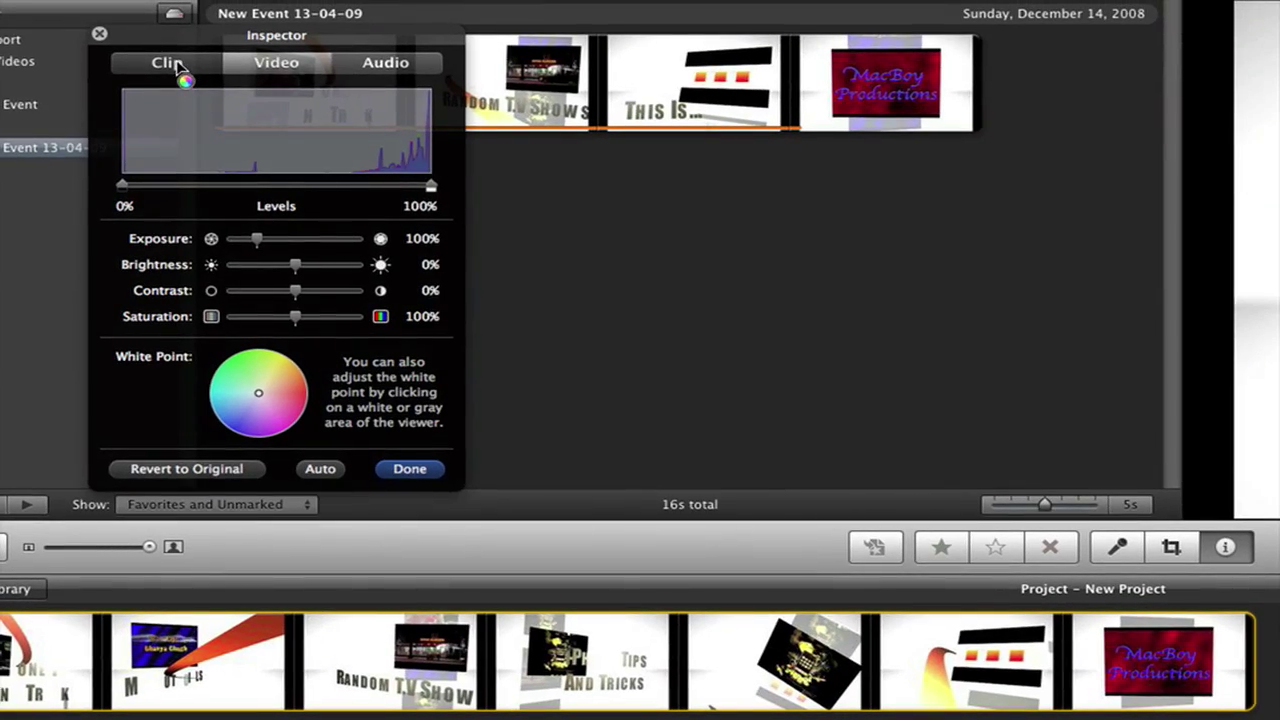
Show the intro clip's Clip settings: 100% speed, no effect, 12.8s duration.
{"action": "left_click", "coordinate": [166, 45]}
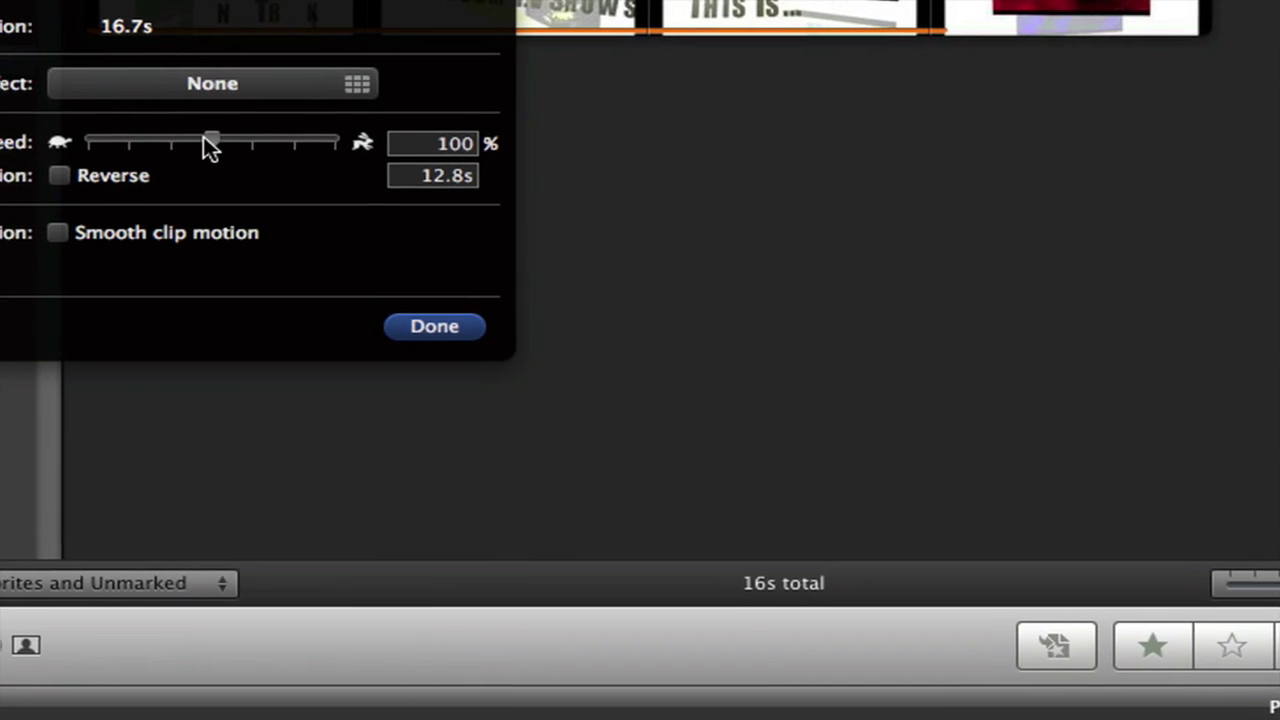
Set the intro clip's speed to 25%, stretching it to 51.3 seconds.
{"action": "left_click_drag", "start_coordinate": [203, 136], "coordinate": [175, 138]}
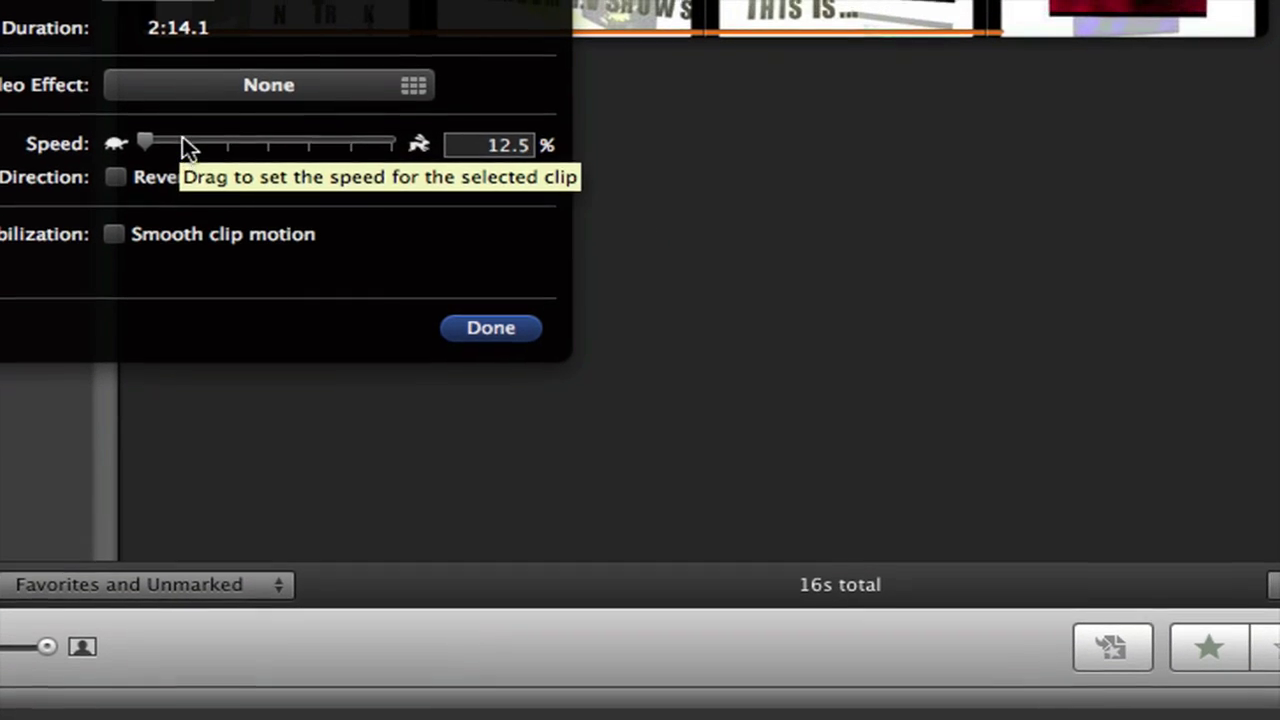
{"action": "left_click", "coordinate": [182, 138]}
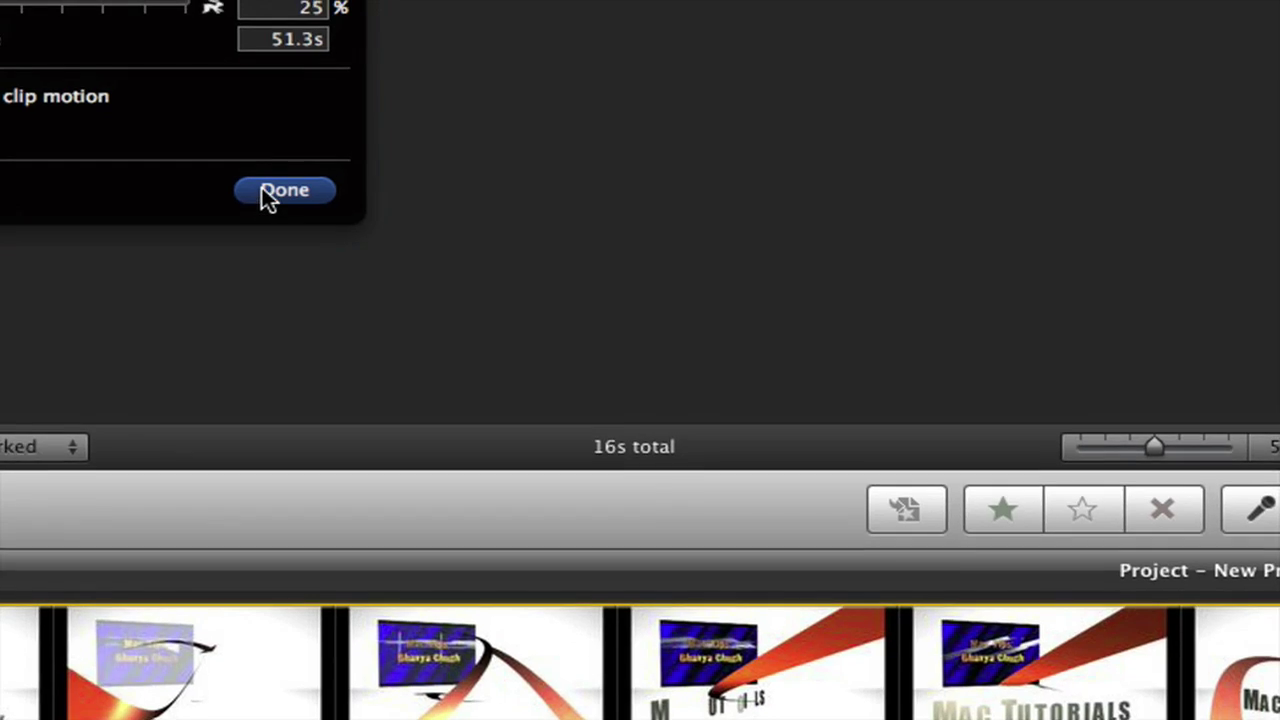
{"action": "left_click", "coordinate": [264, 192]}
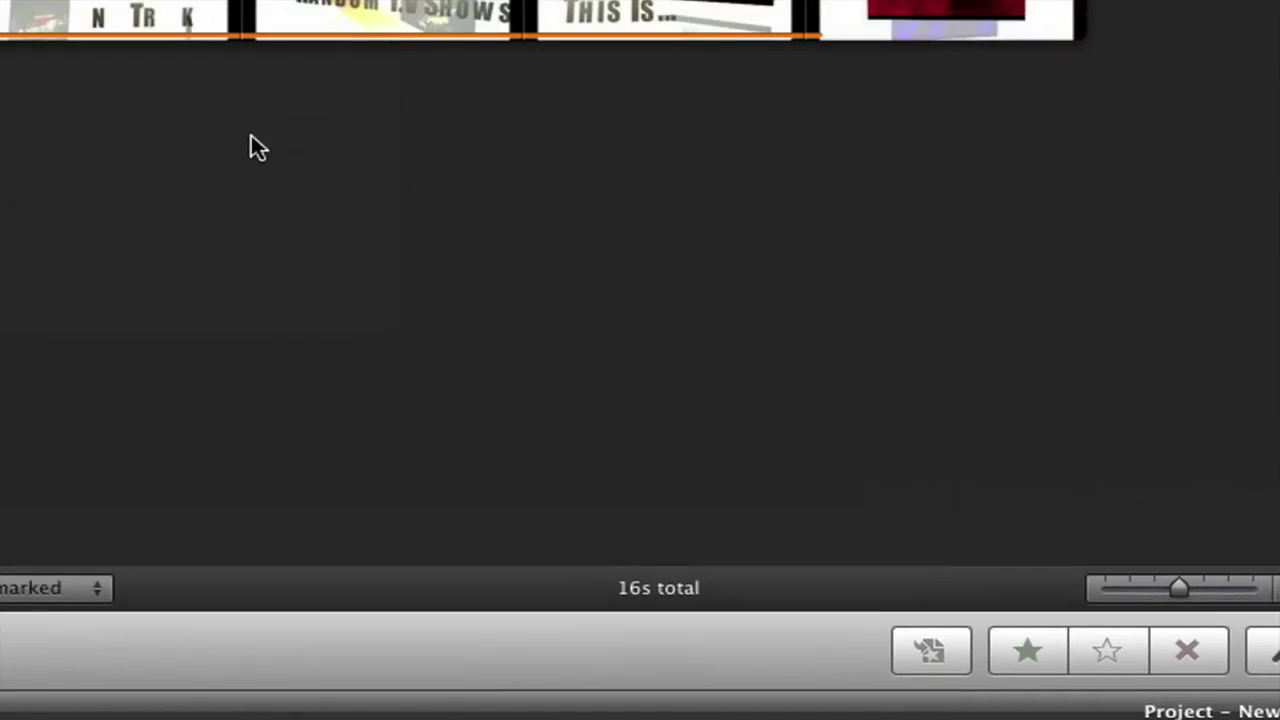
Deselect the clip and play the 51-second project from the start.
{"action": "left_click", "coordinate": [610, 547]}
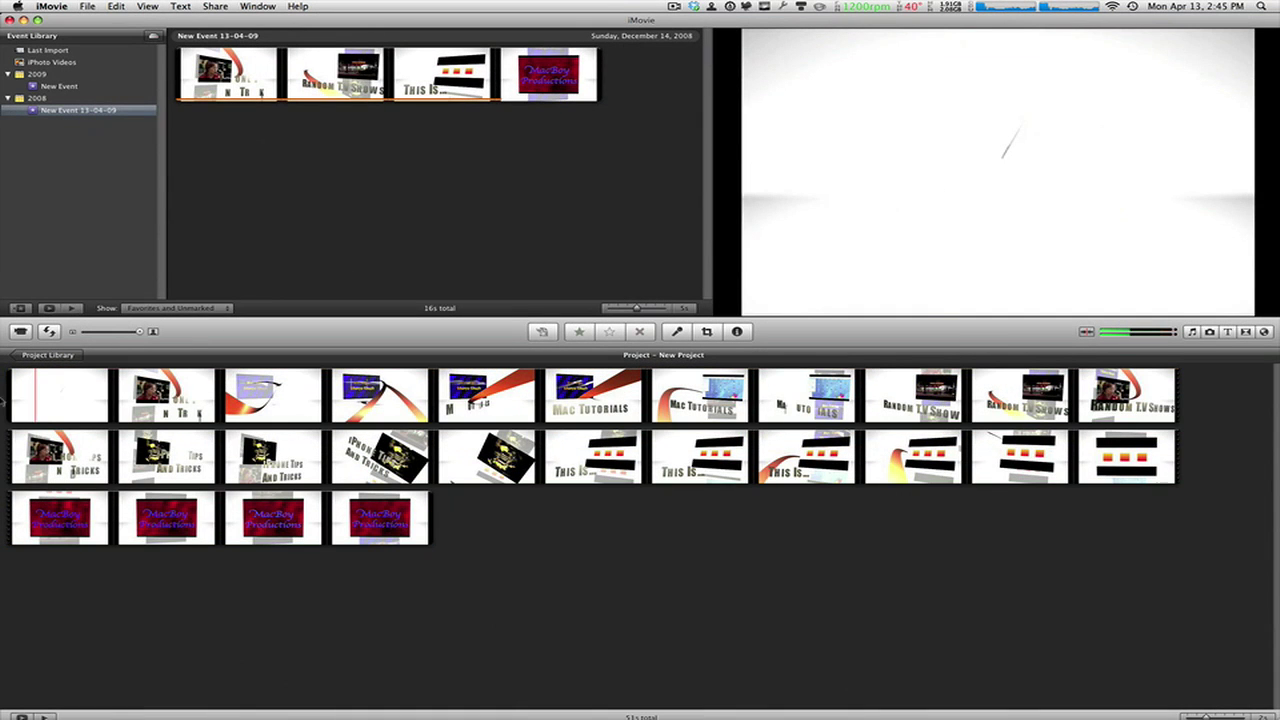
{"action": "key", "text": "space"}
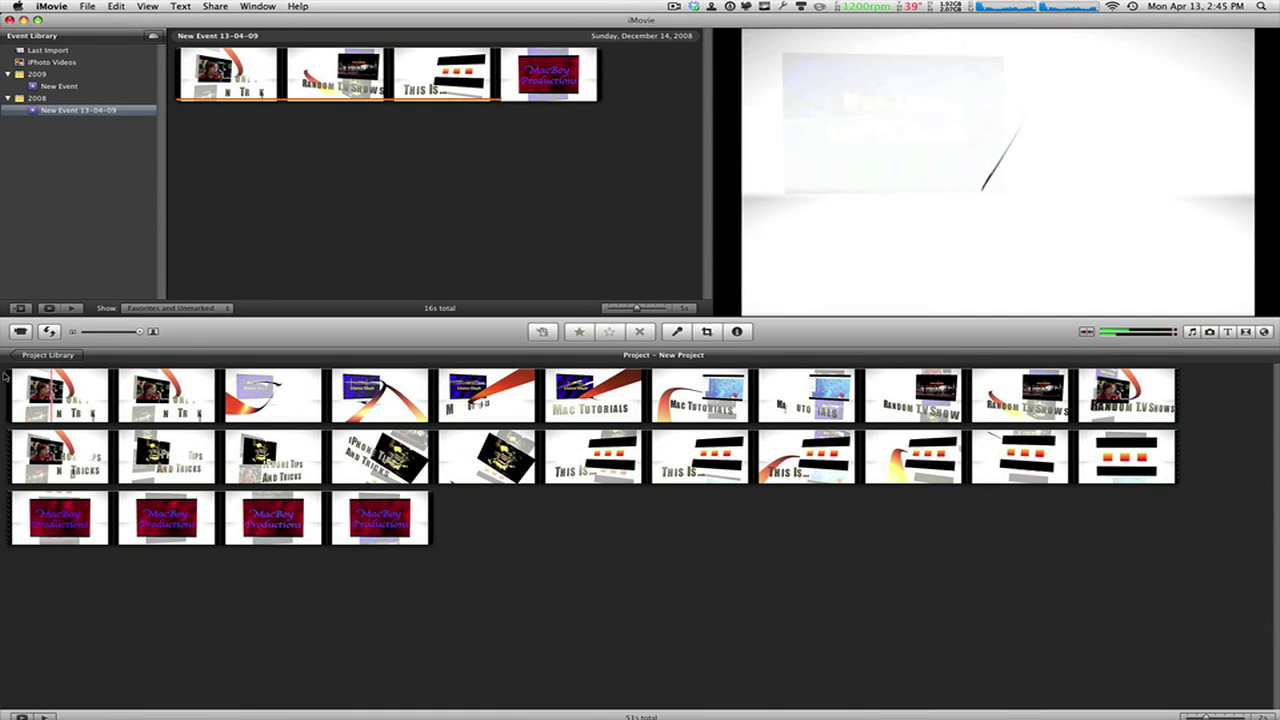